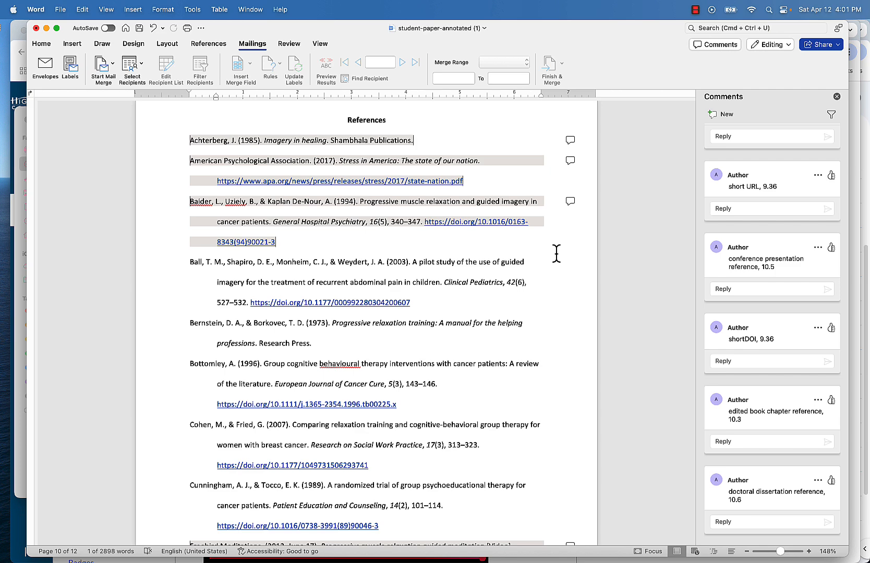
# Look through the annotated student paper's references, body pages and margin comments
pyautogui.click(576, 245)
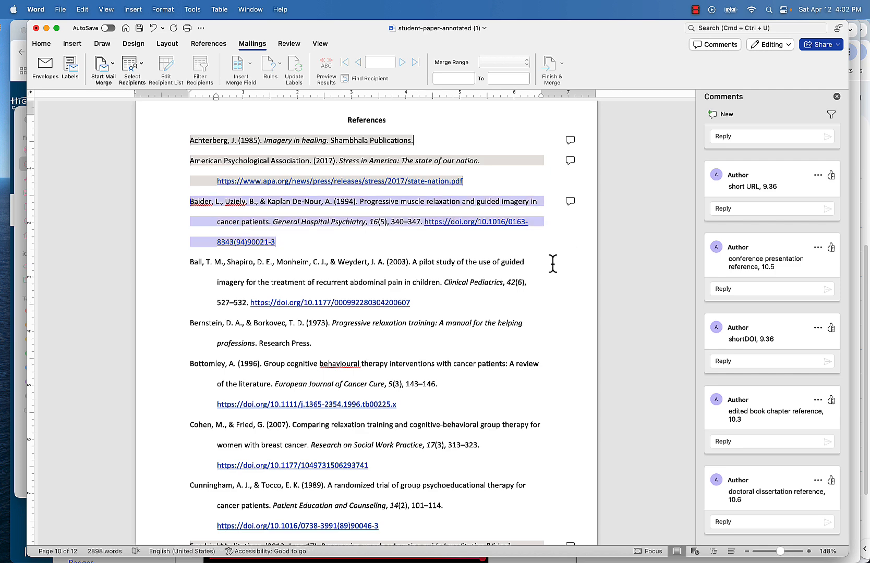
pyautogui.scroll(1, 551, 277)
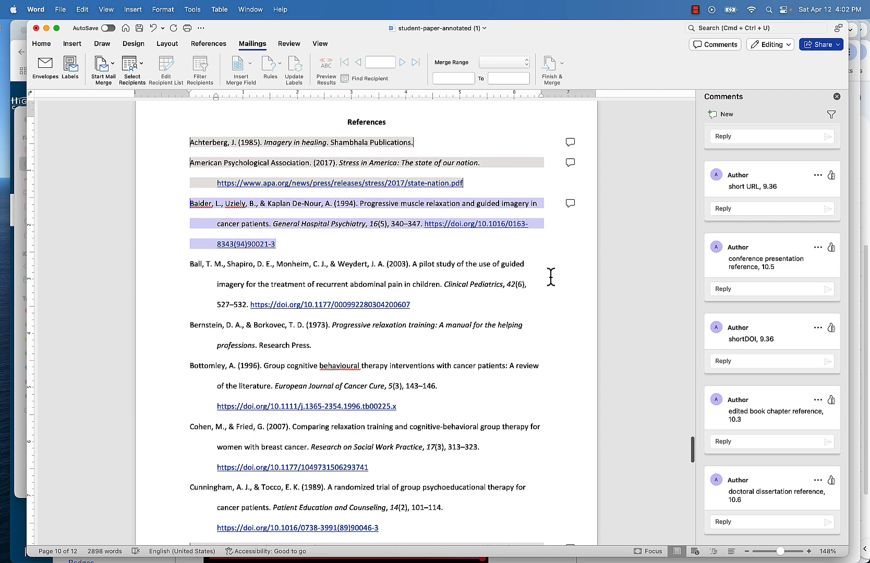
pyautogui.scroll(15, 550, 277)
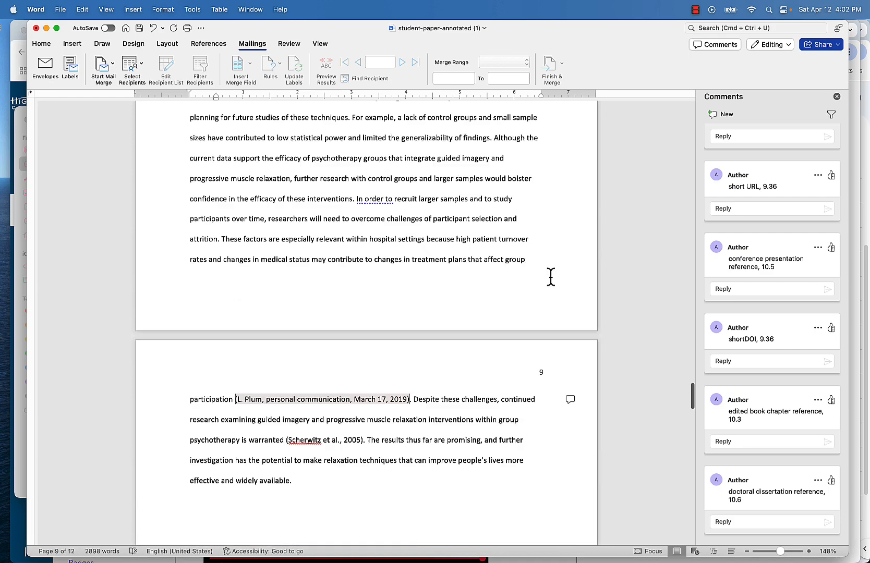
pyautogui.scroll(15, 730, 209)
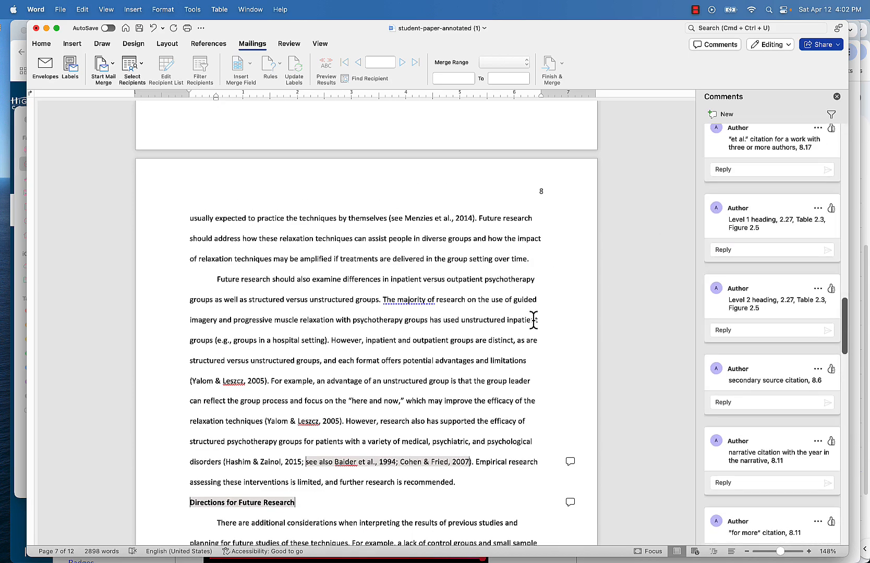
pyautogui.scroll(10, 533, 320)
pyautogui.scroll(10, 533, 320)
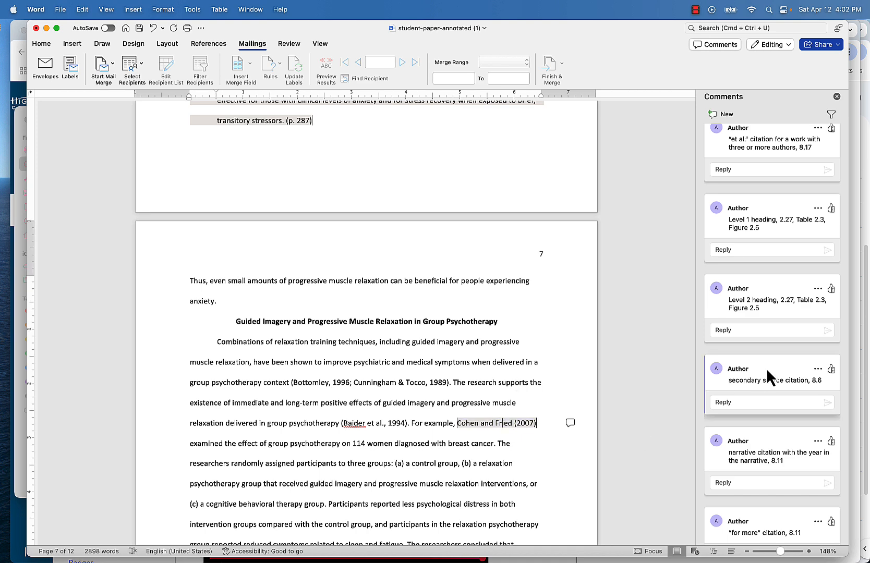
pyautogui.scroll(6, 764, 236)
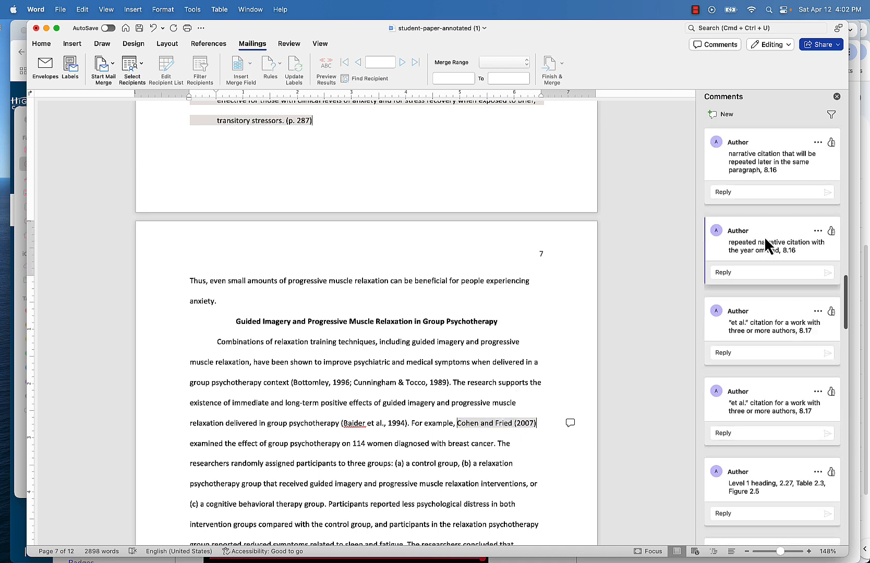
pyautogui.scroll(7, 765, 240)
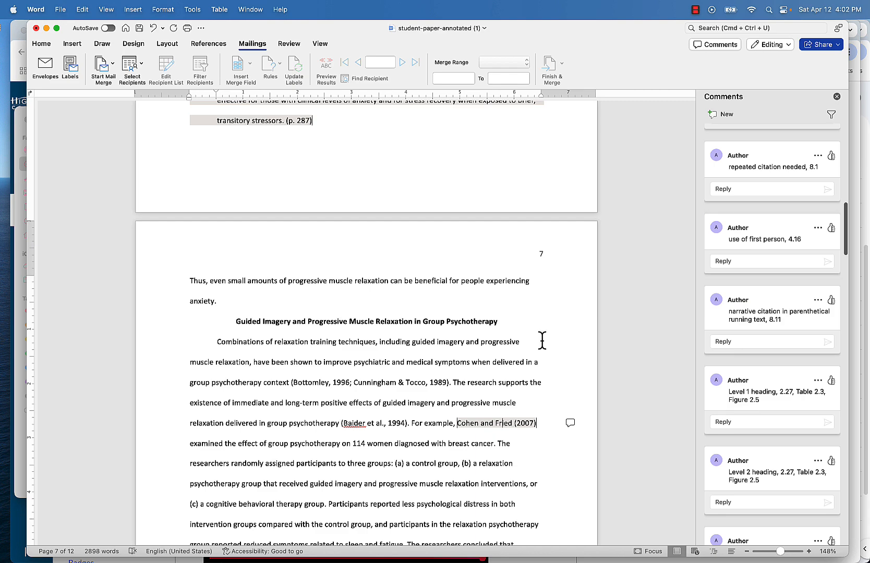
pyautogui.scroll(-7, 545, 344)
pyautogui.scroll(-7, 546, 343)
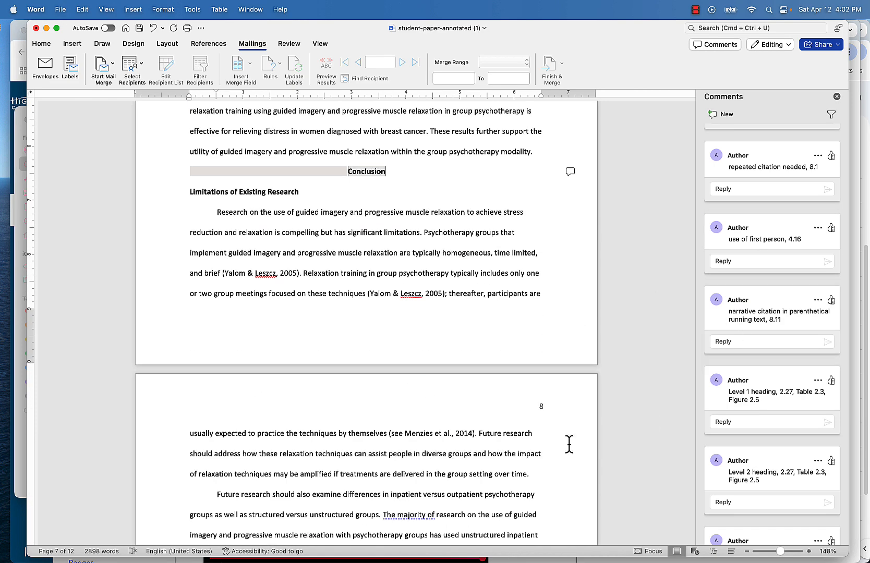
pyautogui.scroll(-18, 569, 445)
pyautogui.scroll(-1, 569, 445)
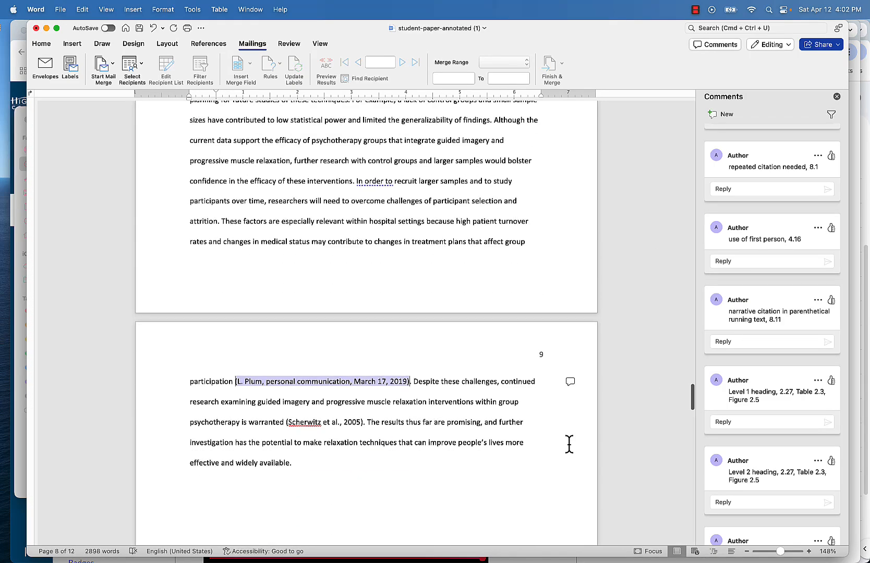
pyautogui.scroll(10, 807, 363)
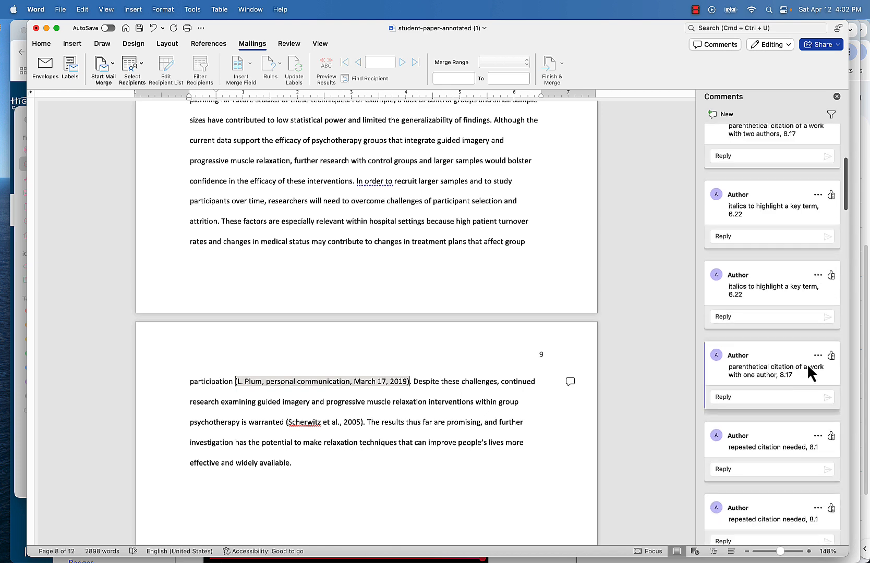
pyautogui.scroll(1, 807, 368)
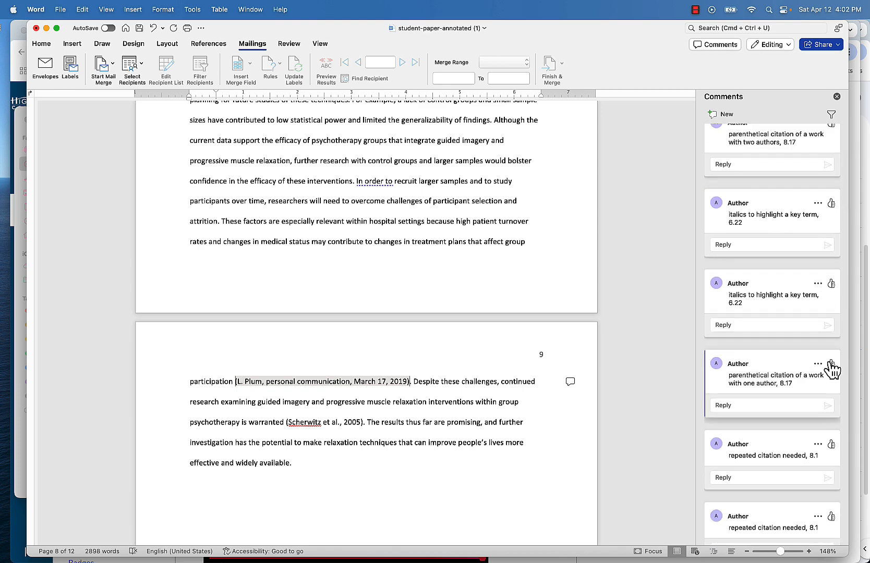
pyautogui.scroll(-10, 691, 334)
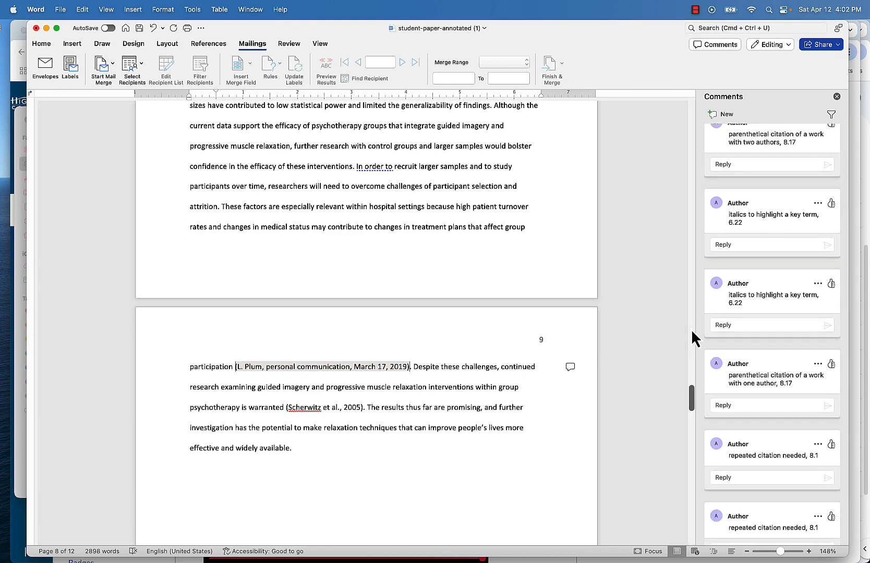
pyautogui.scroll(-6, 782, 367)
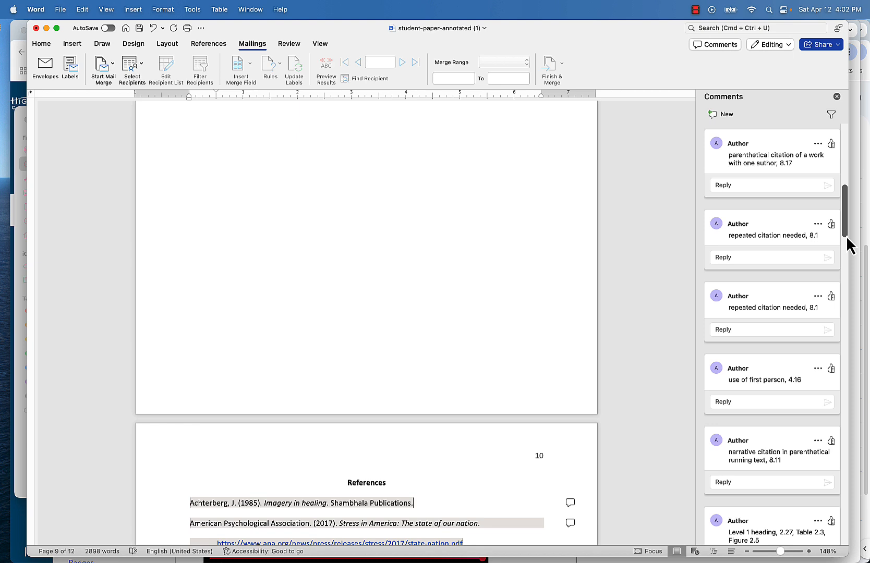
pyautogui.moveTo(846, 236); pyautogui.dragTo(846, 274)
# Delete all comments in the document and close the comments pane
pyautogui.click(289, 43)
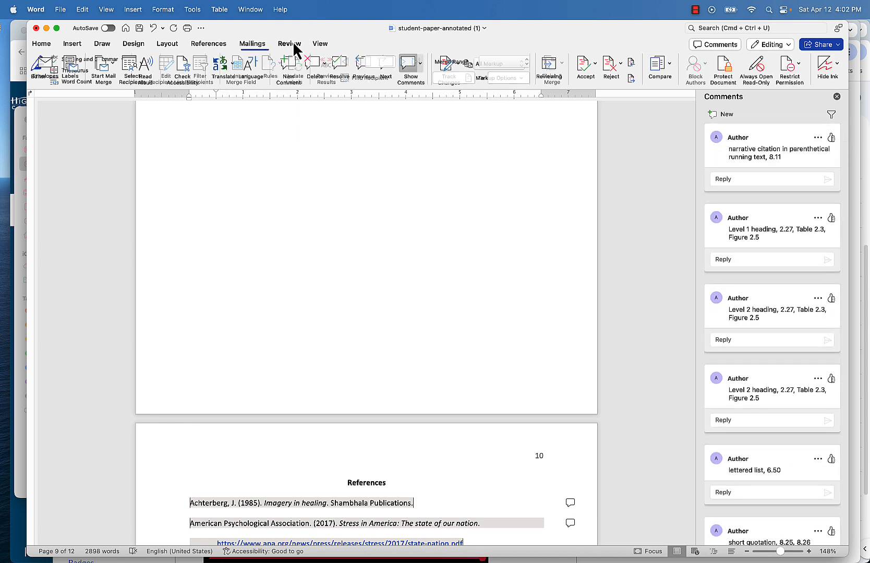
pyautogui.click(424, 61)
pyautogui.click(424, 62)
pyautogui.click(325, 63)
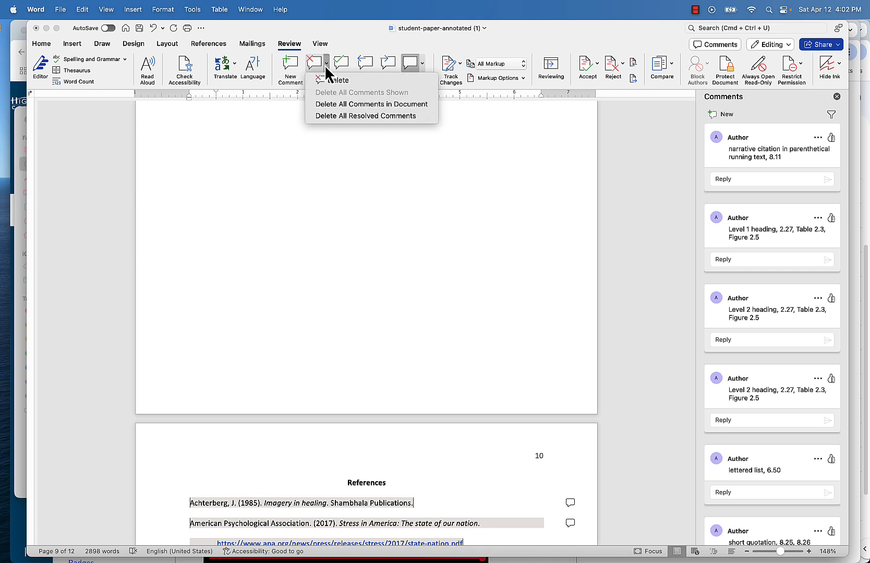
pyautogui.click(333, 104)
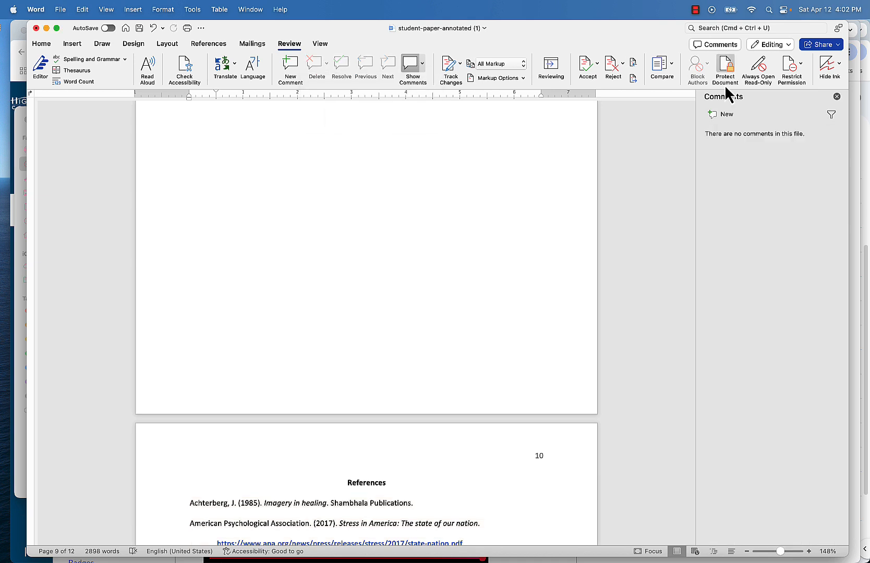
pyautogui.click(837, 97)
# Change all entries under the References heading to single line spacing
pyautogui.scroll(-10, 507, 375)
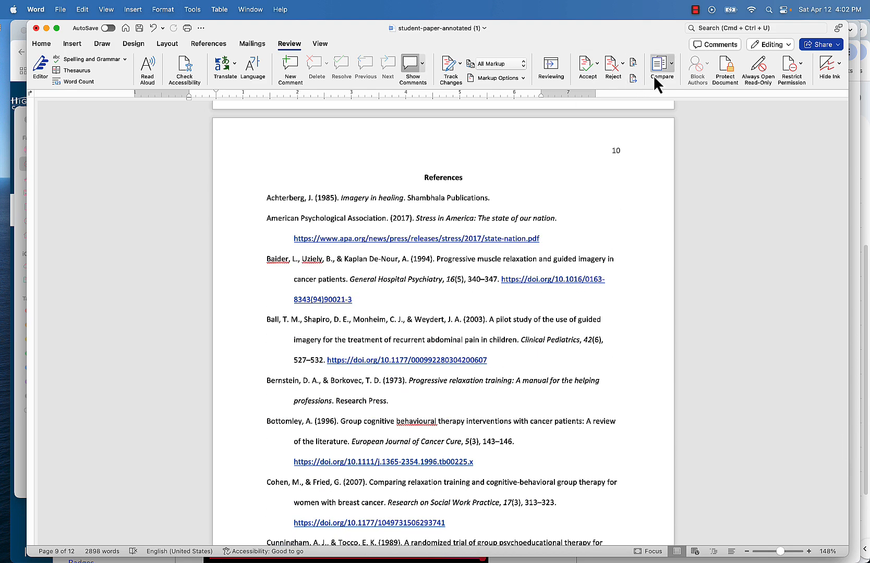
pyautogui.scroll(-1, 615, 191)
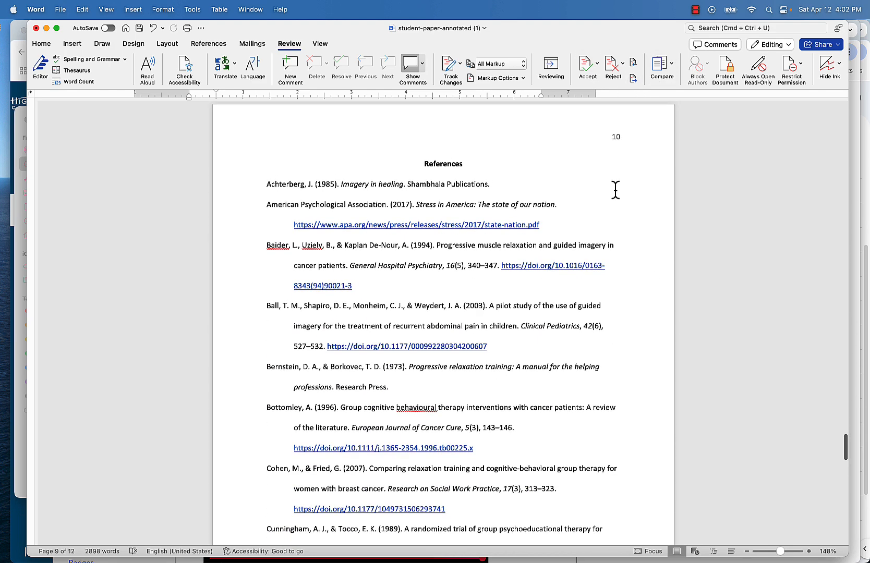
pyautogui.click(266, 184)
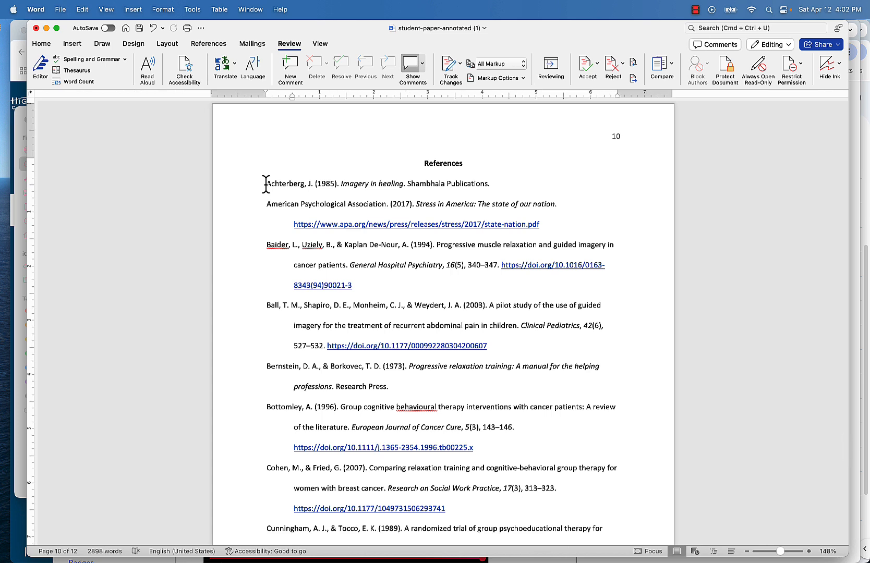
pyautogui.moveTo(266, 184); pyautogui.dragTo(569, 485)
pyautogui.scroll(20, 570, 485)
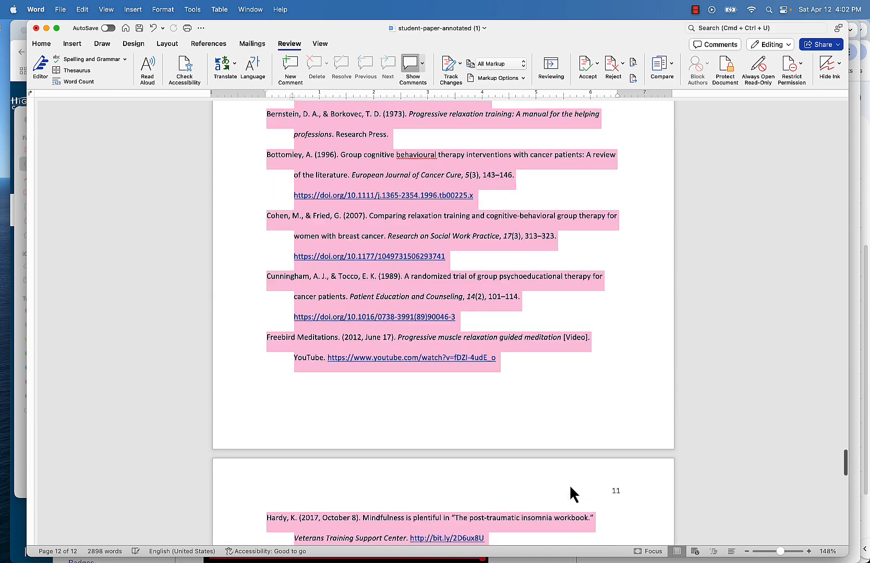
pyautogui.scroll(-3, 570, 485)
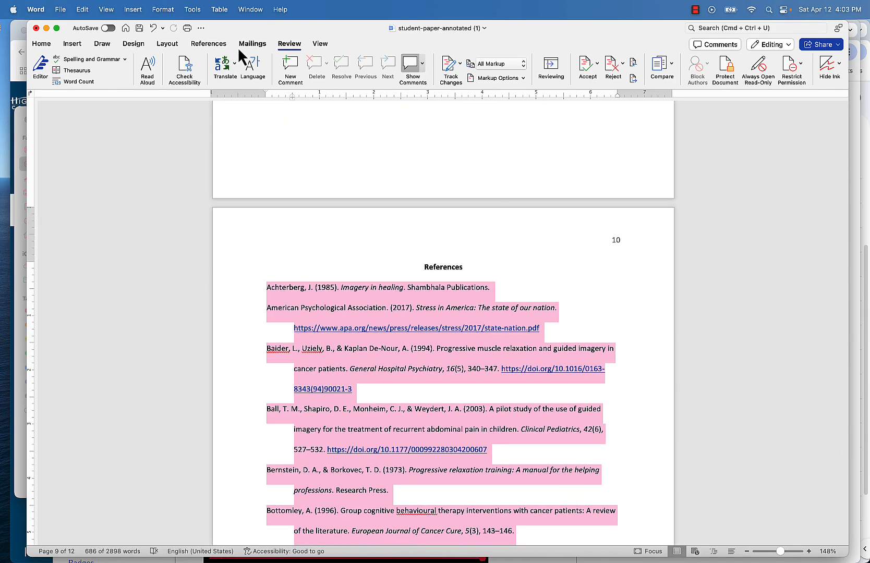
pyautogui.click(45, 46)
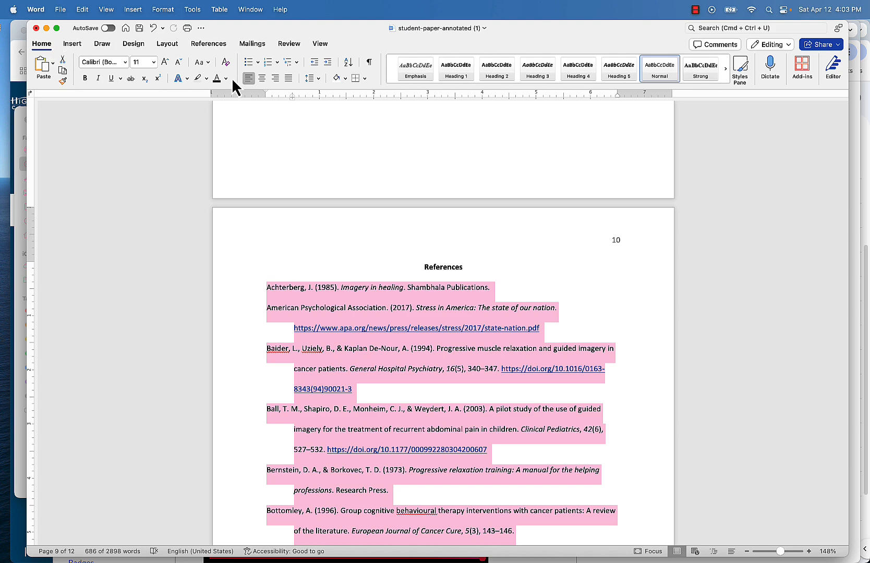
pyautogui.click(310, 78)
pyautogui.click(316, 91)
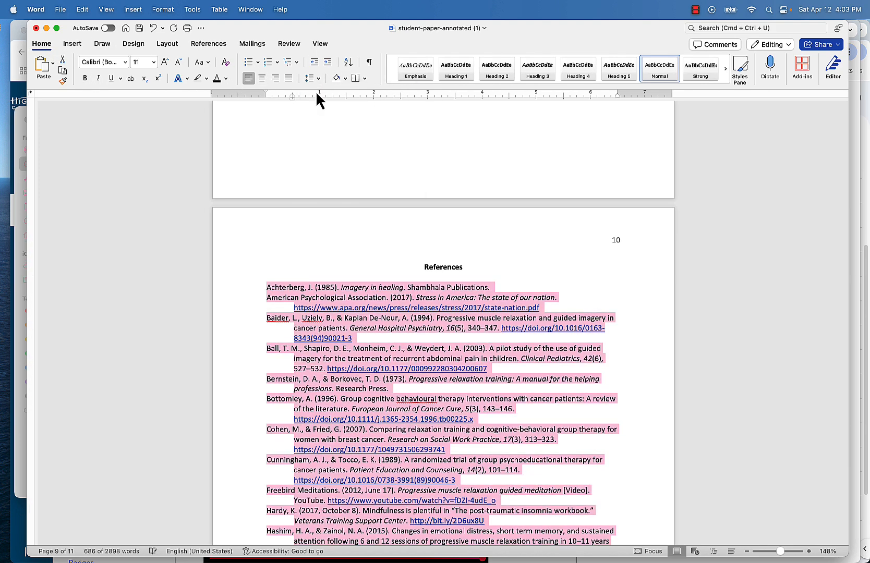
pyautogui.click(308, 104)
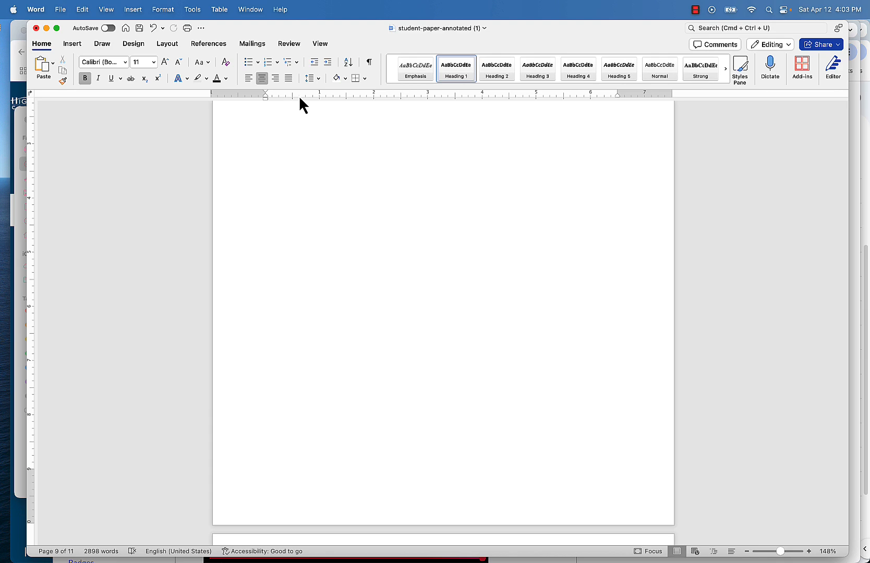
# Examine the spacing and indentation of the reference list against the double-spaced body pages before it
pyautogui.scroll(10, 311, 156)
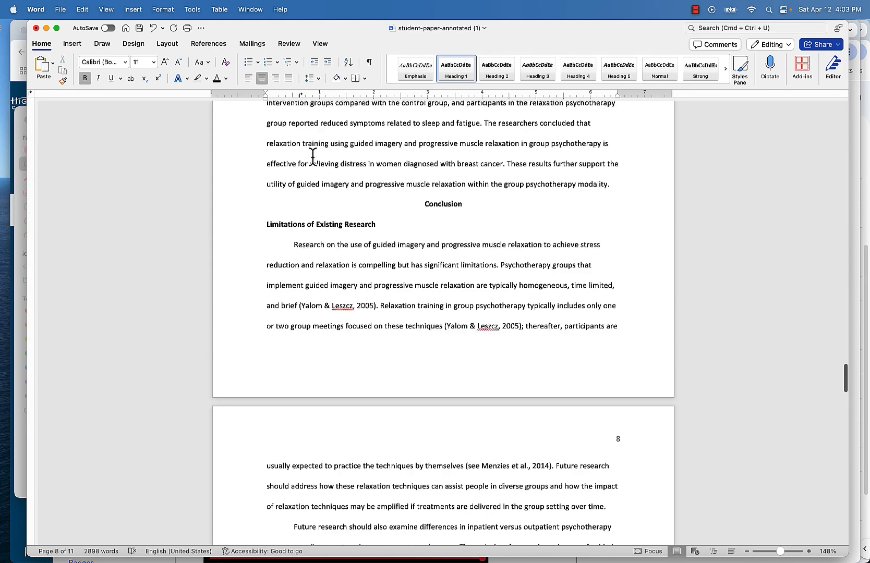
pyautogui.scroll(-20, 312, 156)
pyautogui.scroll(5, 312, 157)
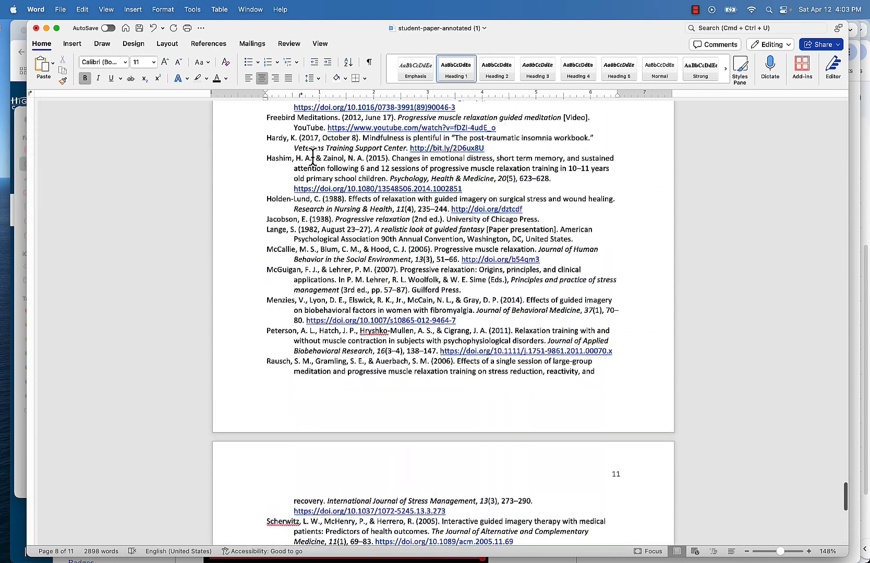
pyautogui.scroll(6, 312, 156)
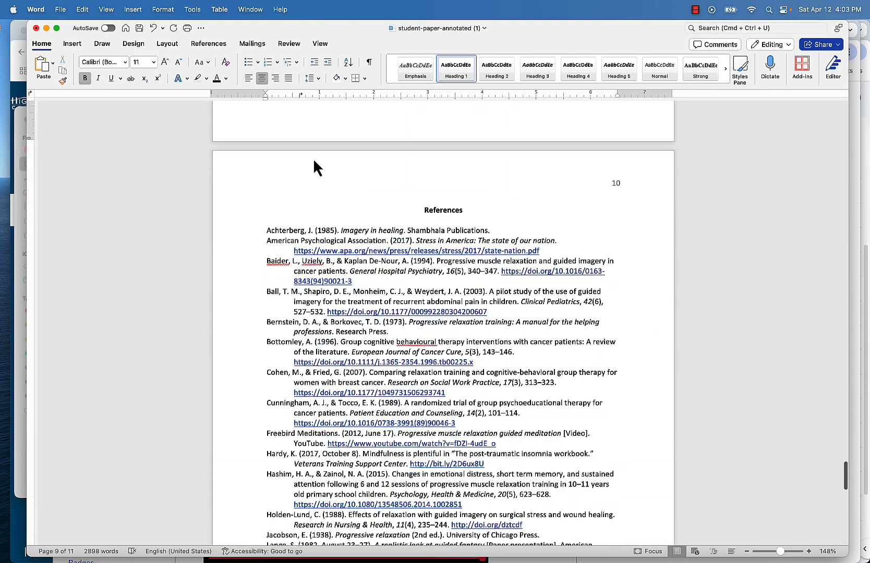
pyautogui.click(265, 230)
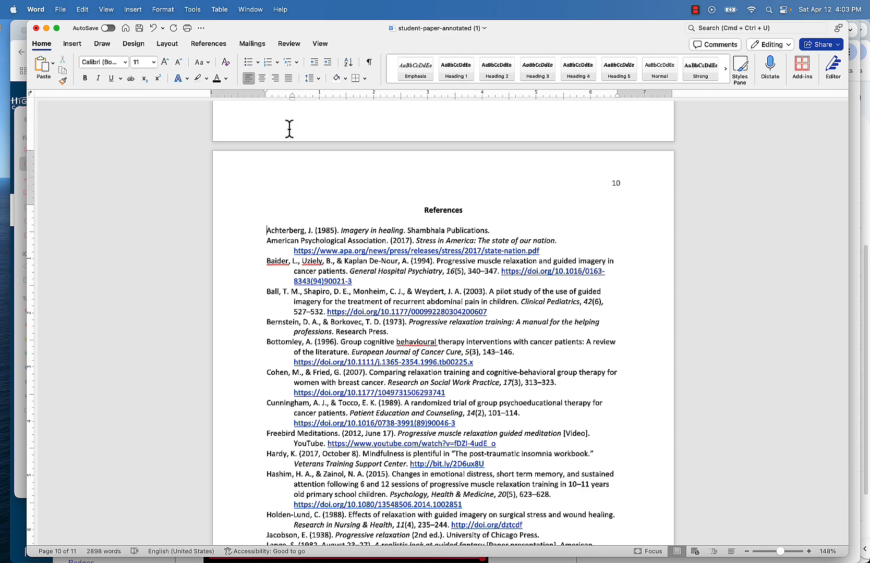
pyautogui.scroll(2, 290, 128)
pyautogui.scroll(20, 290, 128)
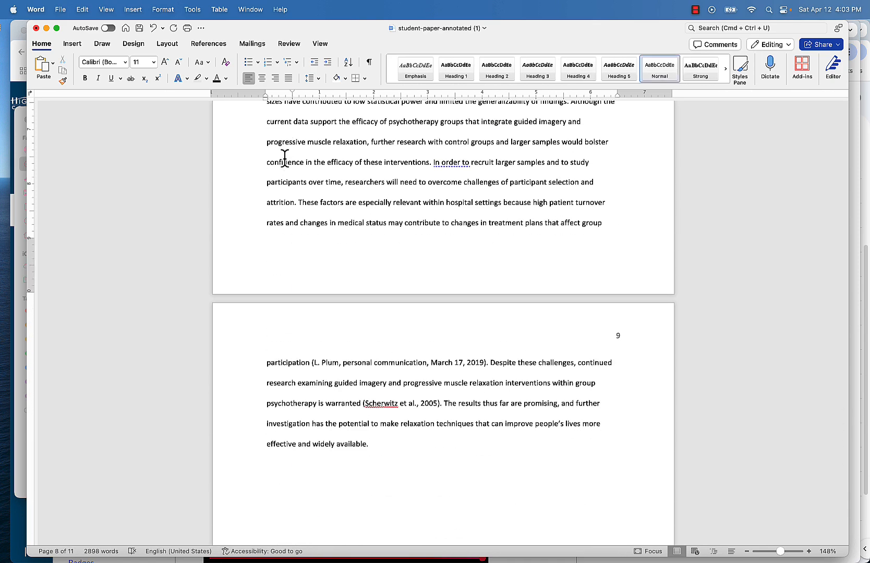
pyautogui.scroll(4, 292, 163)
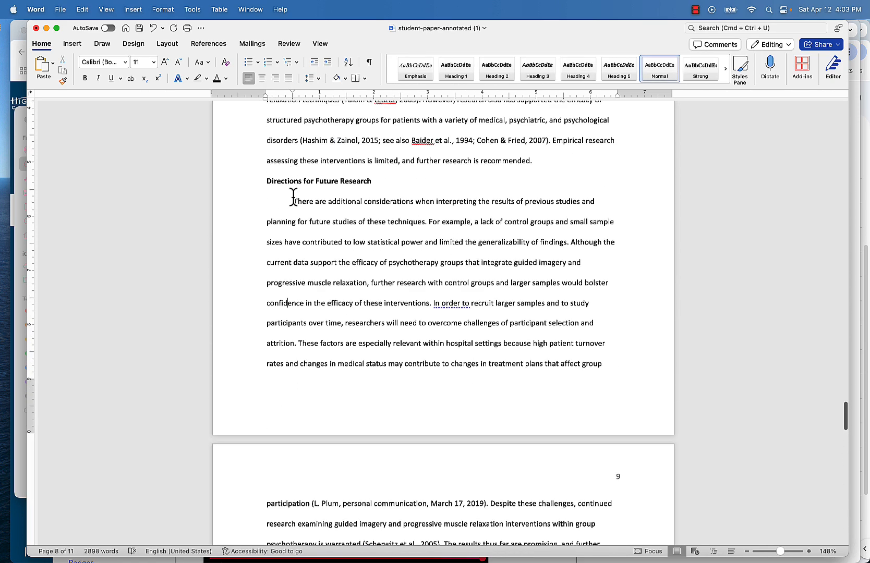
pyautogui.scroll(-20, 300, 255)
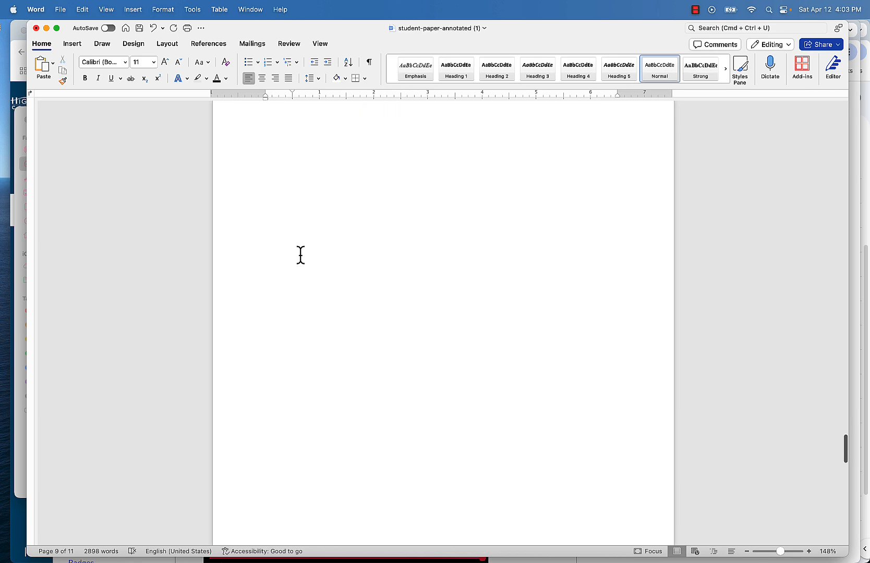
# Remove the hanging indent from all entries under the References heading
pyautogui.scroll(1, 301, 255)
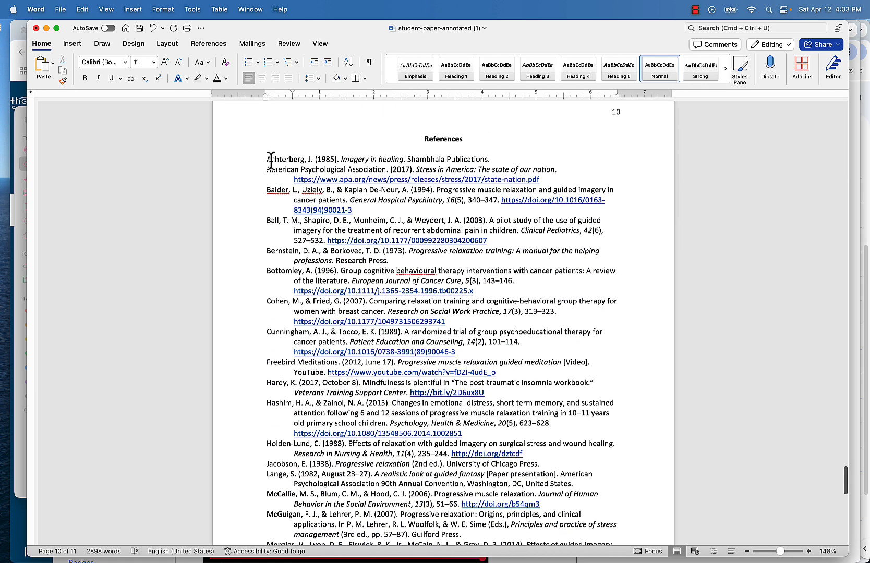
pyautogui.scroll(-1, 269, 147)
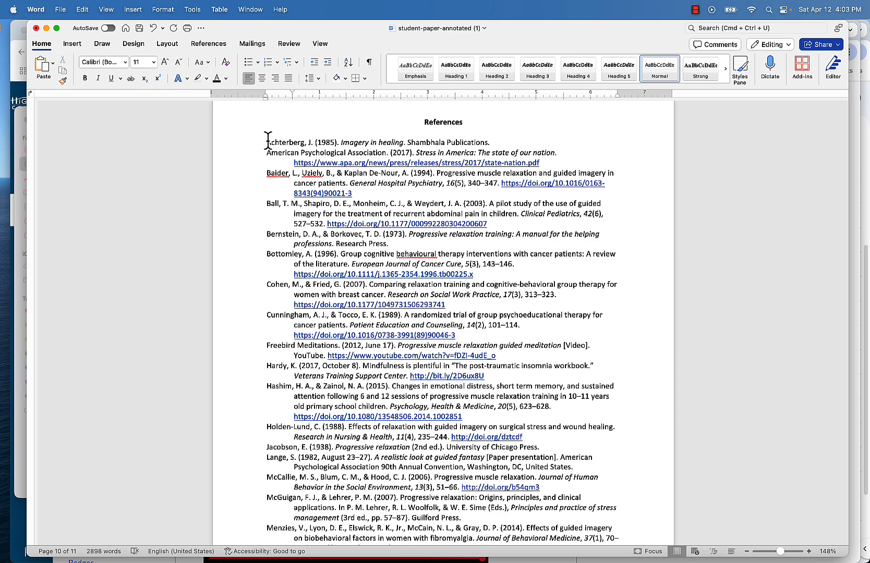
pyautogui.moveTo(268, 140); pyautogui.dragTo(618, 526)
pyautogui.scroll(2, 604, 496)
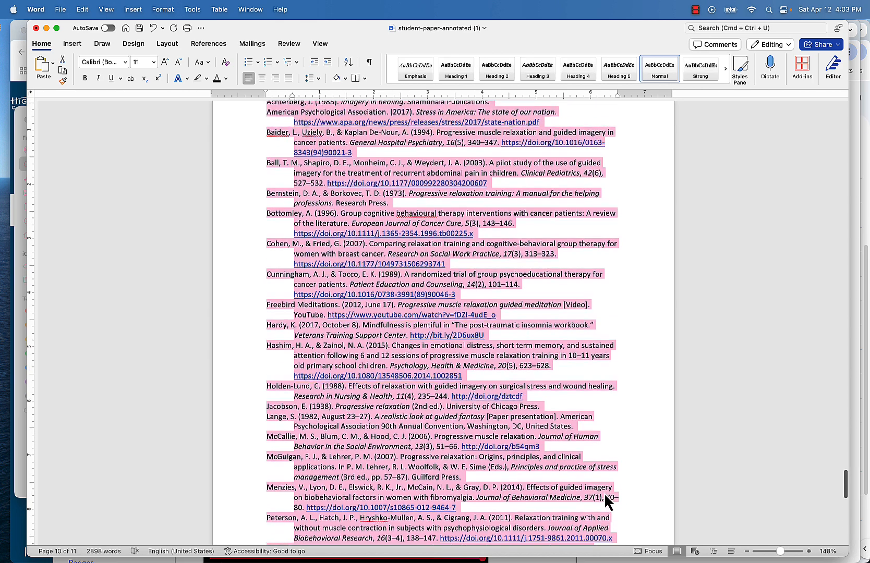
pyautogui.scroll(2, 604, 492)
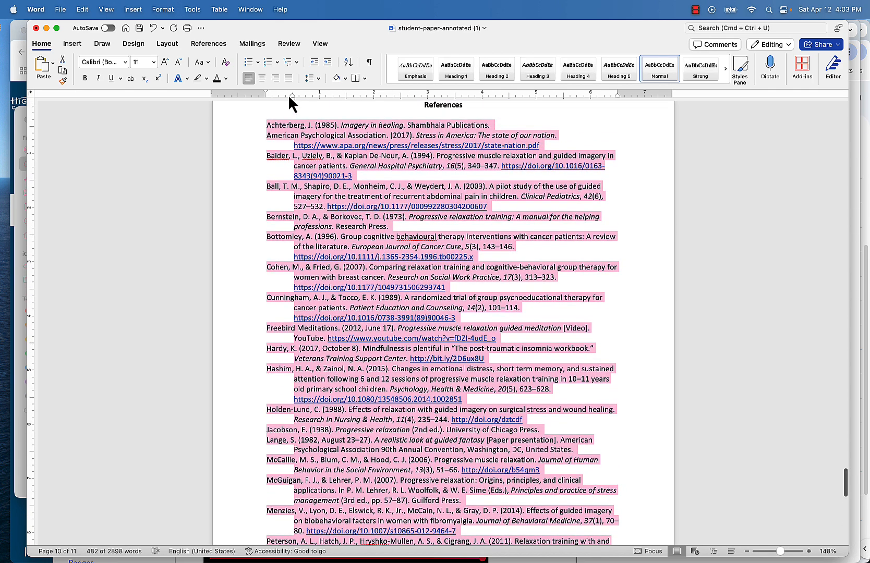
pyautogui.moveTo(293, 95); pyautogui.dragTo(273, 100)
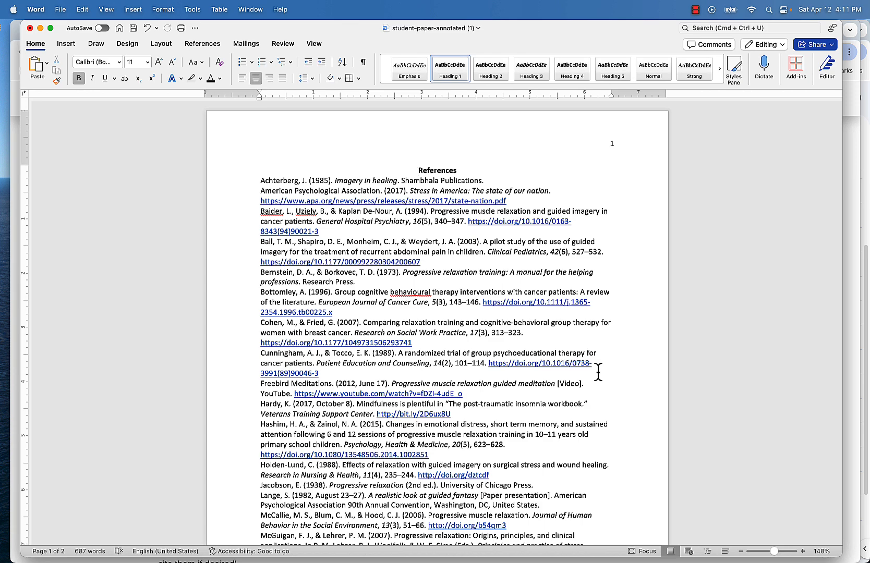
# Apply a 0.5-inch hanging indent to every reference entry below the References heading, leaving the heading out
pyautogui.press('super+a')
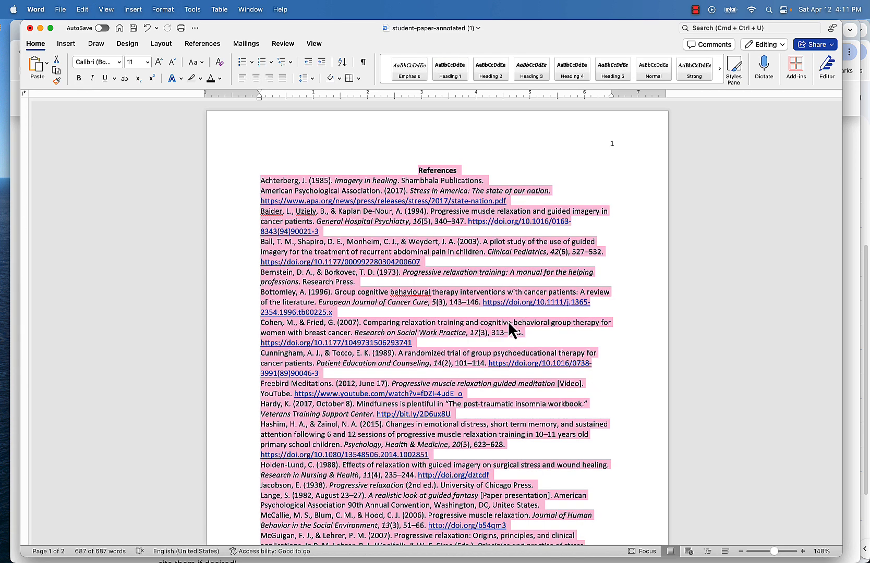
pyautogui.click(508, 322)
pyautogui.moveTo(259, 181); pyautogui.dragTo(390, 504)
pyautogui.scroll(-5, 387, 433)
pyautogui.scroll(-13, 387, 433)
pyautogui.keyDown('shift'); pyautogui.click(398, 500); pyautogui.keyUp('shift')
pyautogui.scroll(18, 340, 432)
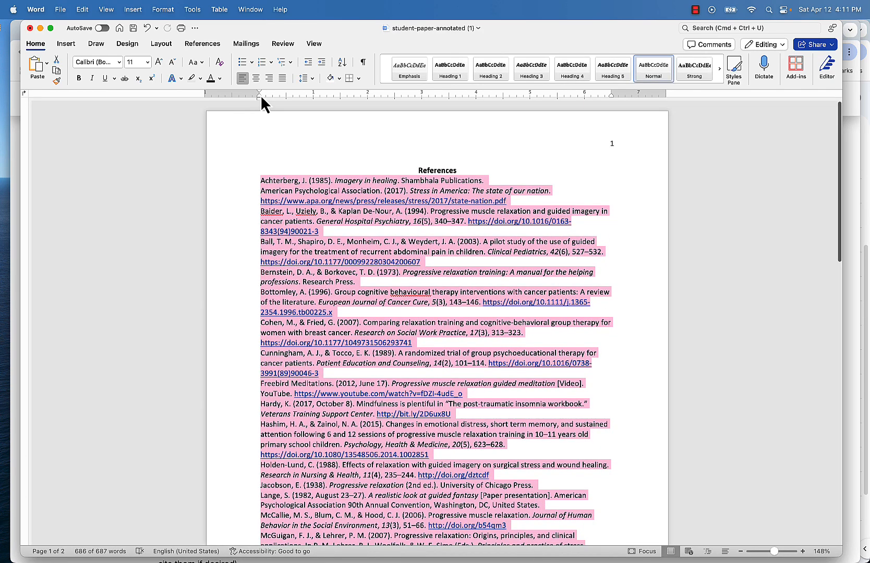
pyautogui.moveTo(259, 96); pyautogui.dragTo(287, 99)
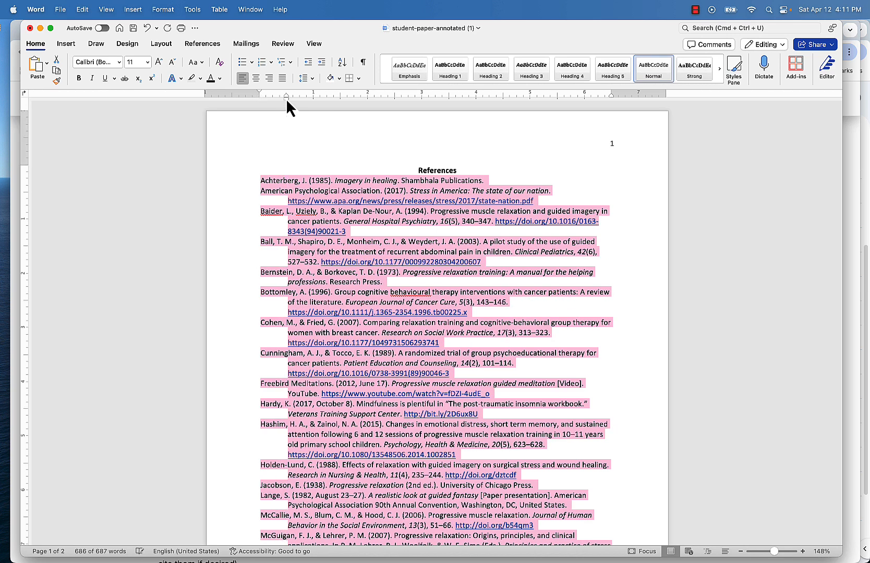
pyautogui.click(236, 159)
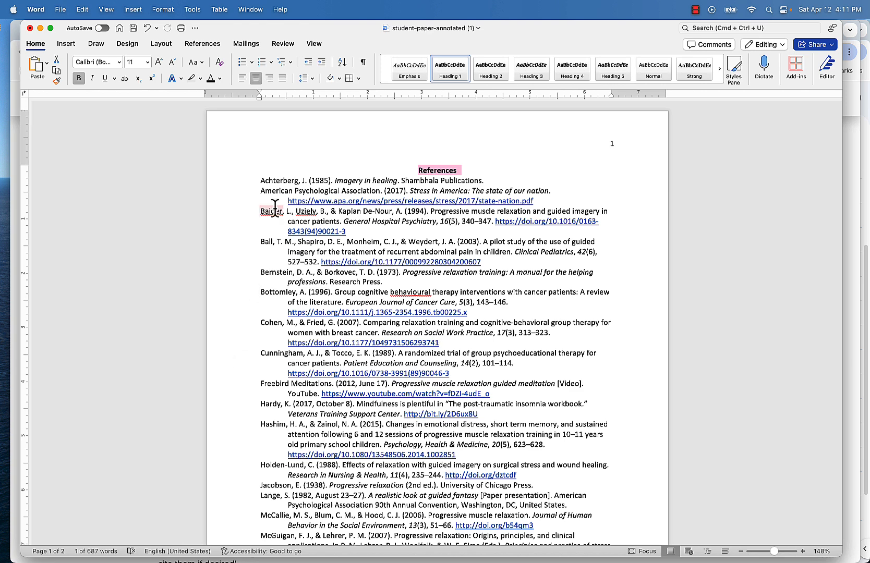
# Set the line spacing of the entire reference page, including the heading, to 2.0
pyautogui.moveTo(260, 182); pyautogui.dragTo(371, 467)
pyautogui.press('super+a')
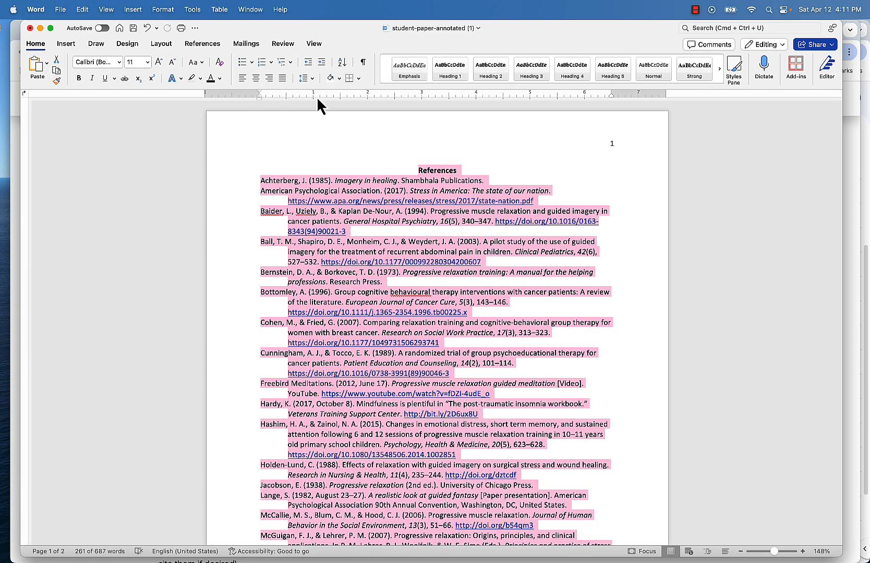
pyautogui.moveTo(289, 157); pyautogui.dragTo(436, 529)
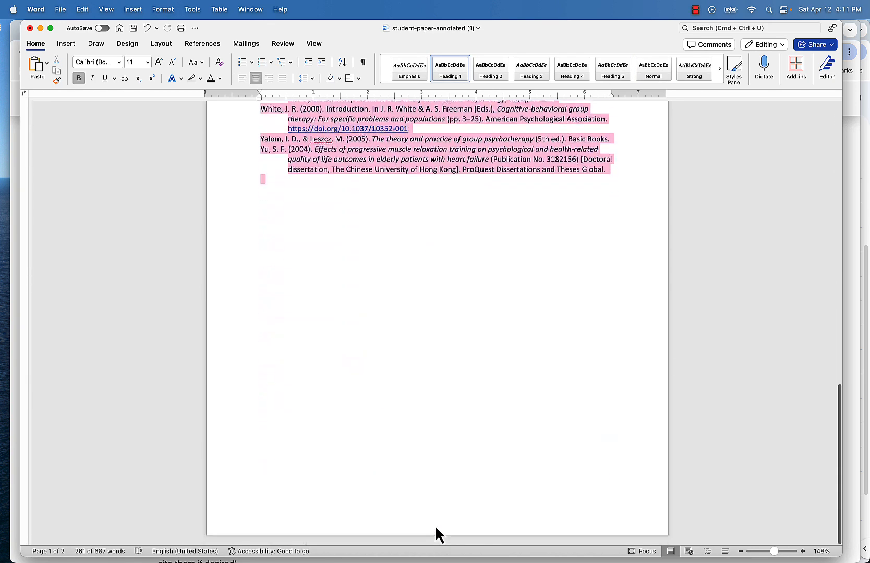
pyautogui.click(303, 77)
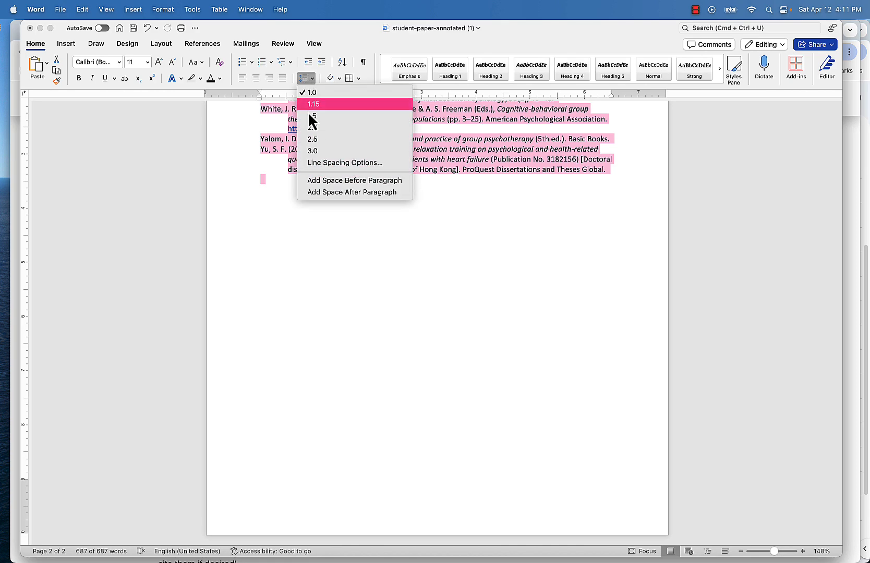
pyautogui.click(312, 128)
pyautogui.scroll(15, 334, 184)
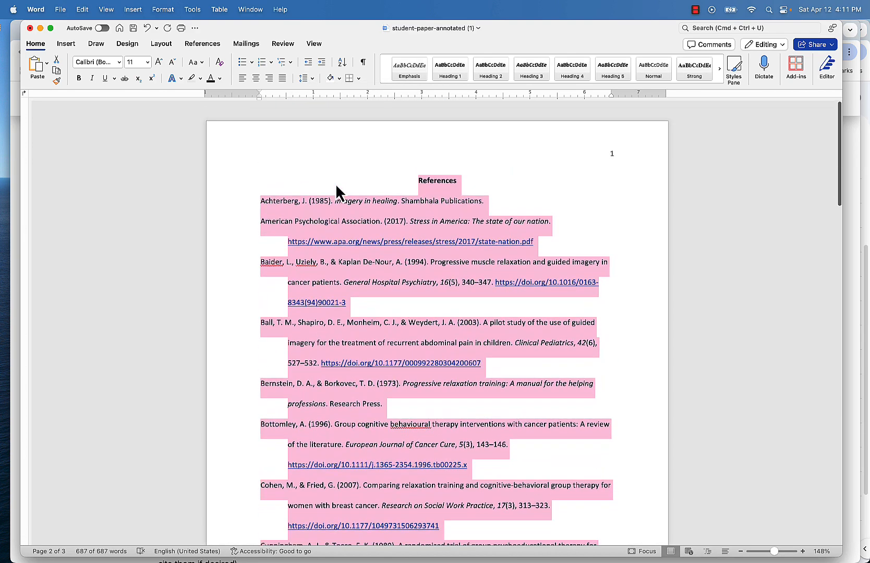
pyautogui.scroll(-1, 336, 186)
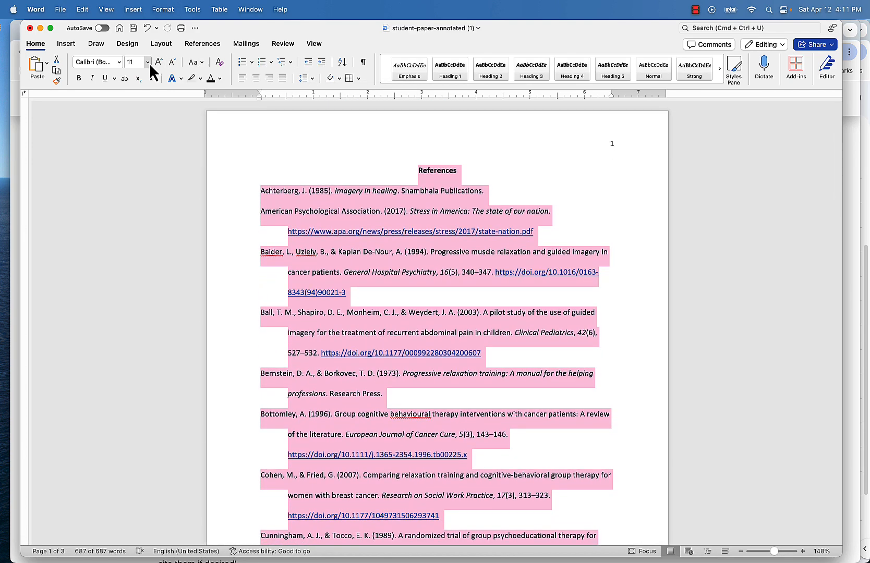
pyautogui.click(263, 149)
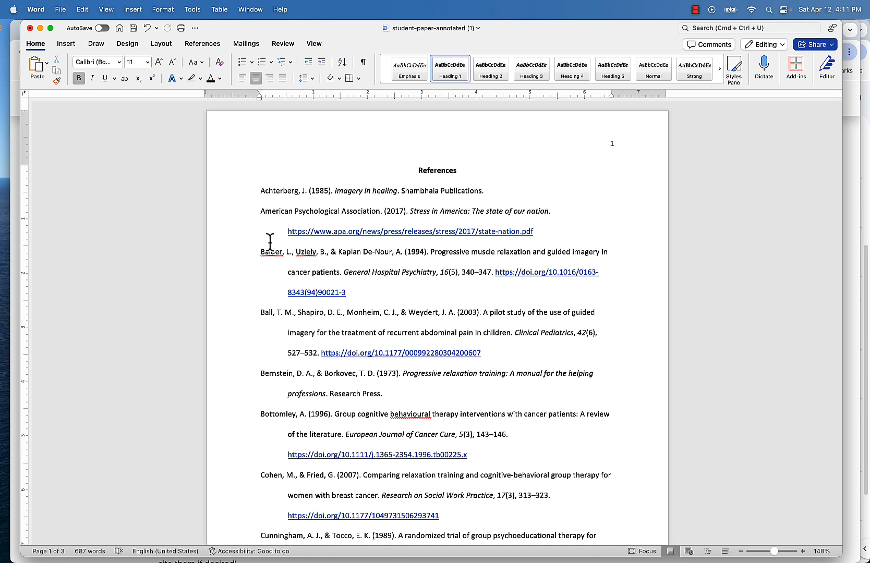
# Try an extra blank line after the third reference entry and undo it
pyautogui.click(367, 288)
pyautogui.press('Return')
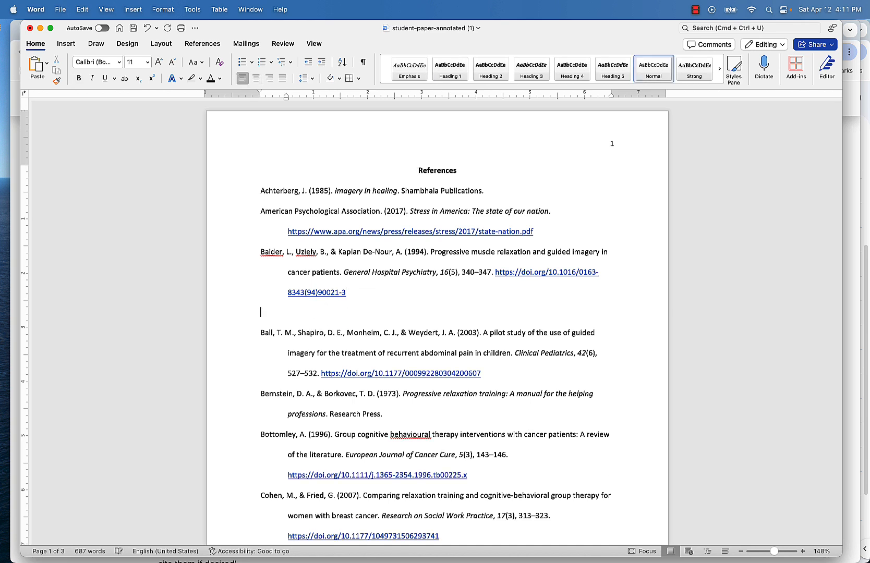
pyautogui.press('super+z')
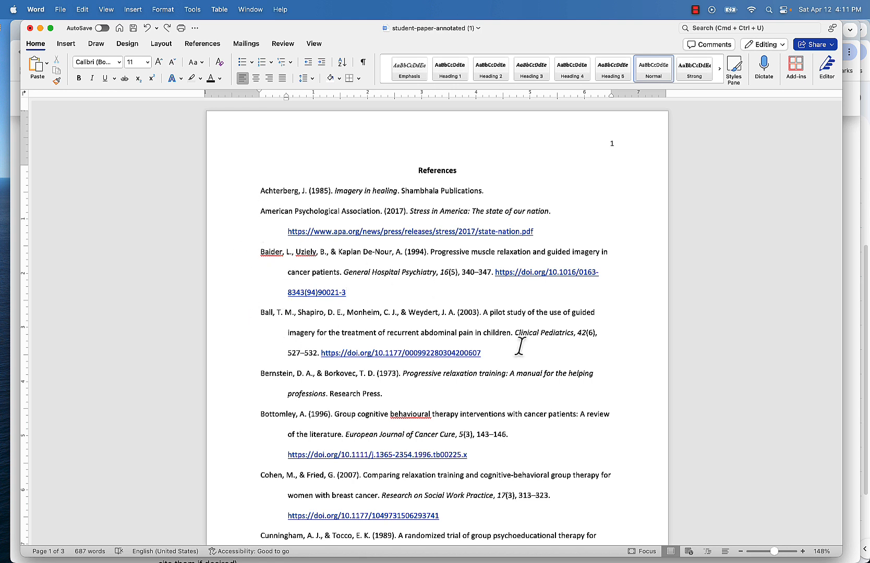
# Left-align the References heading and switch it back to centered alignment
pyautogui.doubleClick(420, 168)
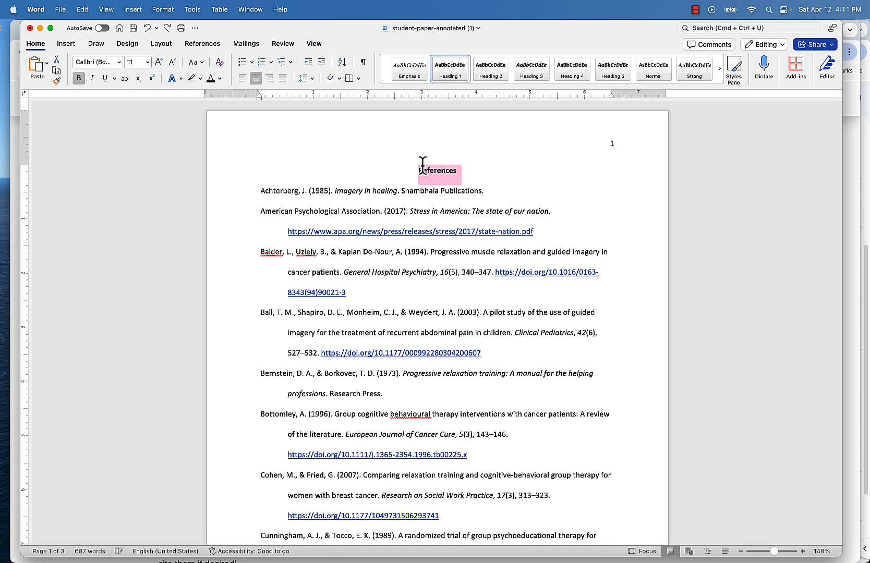
pyautogui.click(242, 79)
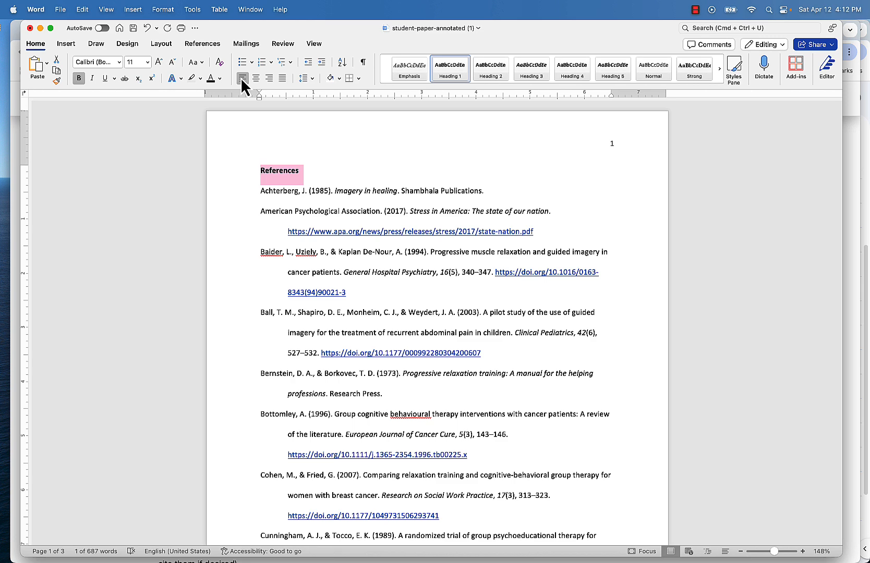
pyautogui.click(256, 78)
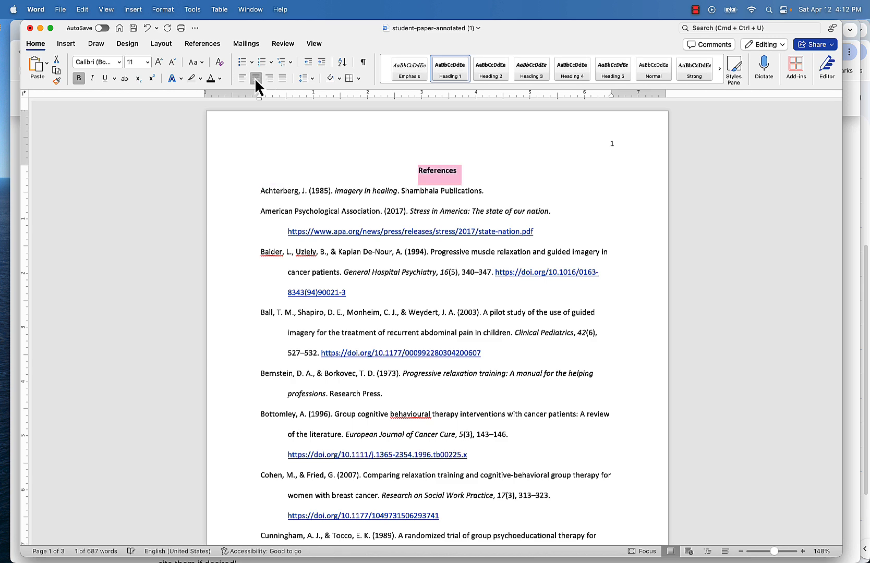
pyautogui.click(309, 163)
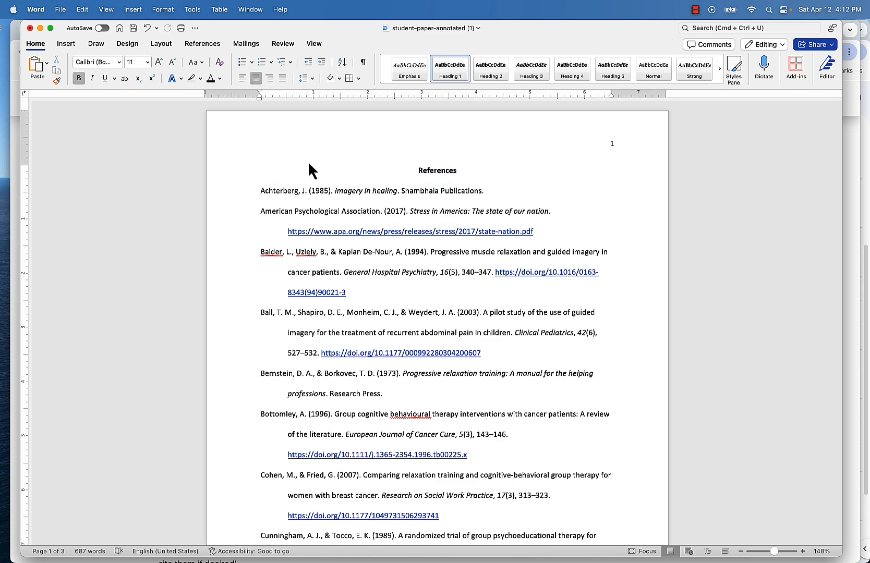
pyautogui.scroll(-7, 358, 335)
pyautogui.scroll(-5, 358, 334)
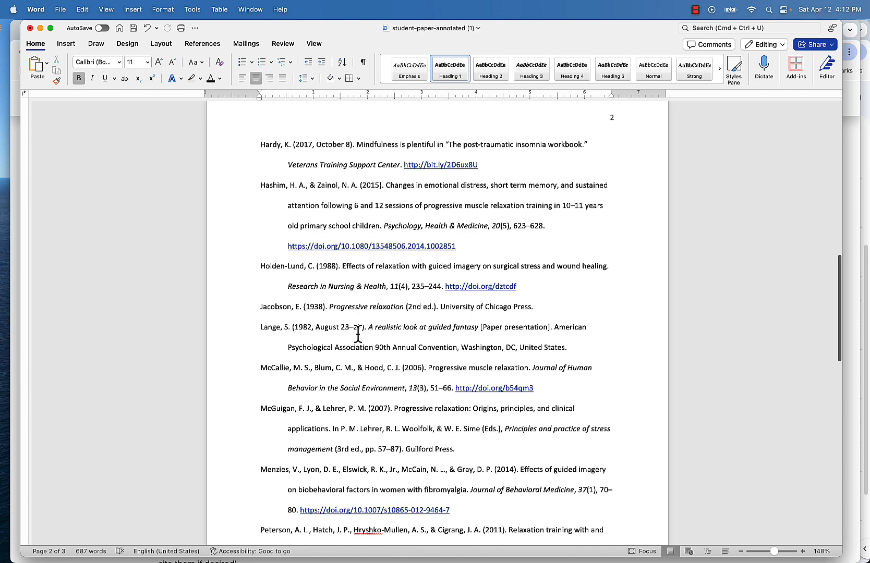
pyautogui.scroll(12, 359, 335)
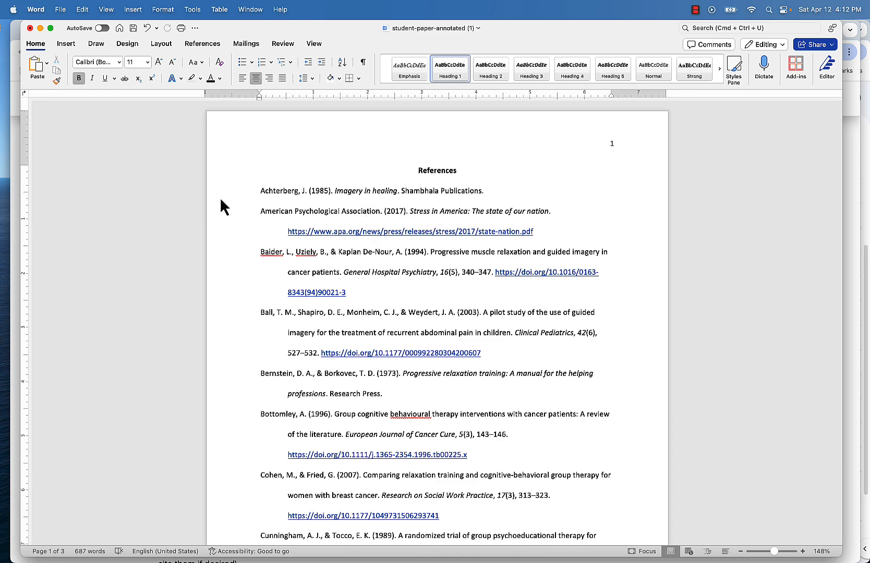
pyautogui.click(695, 10)
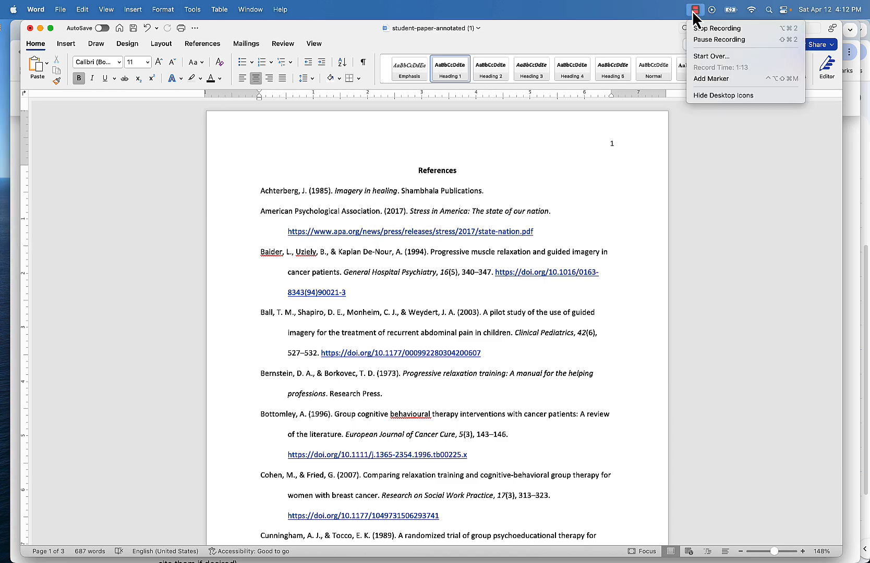